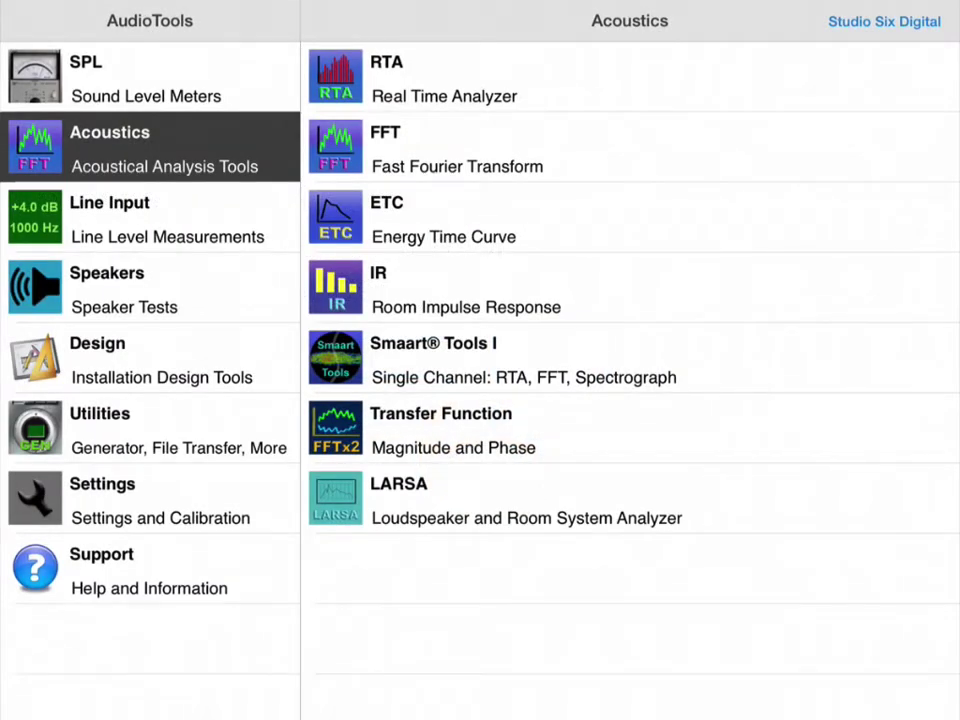
Step: Launch LARSA, the Loudspeaker and Room System Analyzer, from the Acoustics tools
left_click(500, 500)
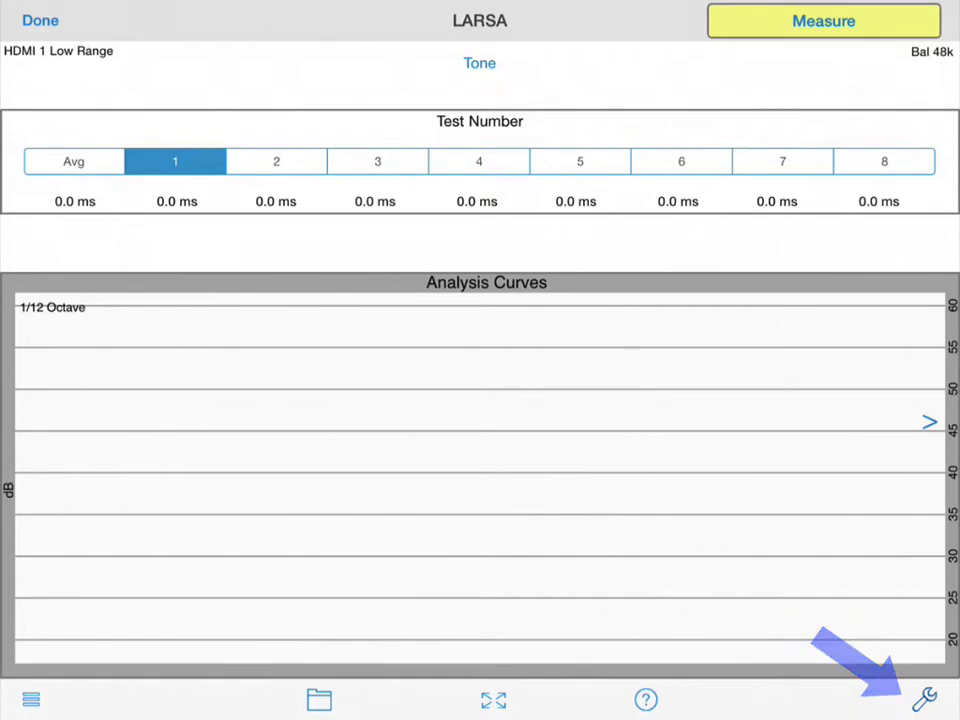
Step: Apply 69108-BK-house-curve.txt as the target EQ curve in Filter Design settings
left_click(924, 698)
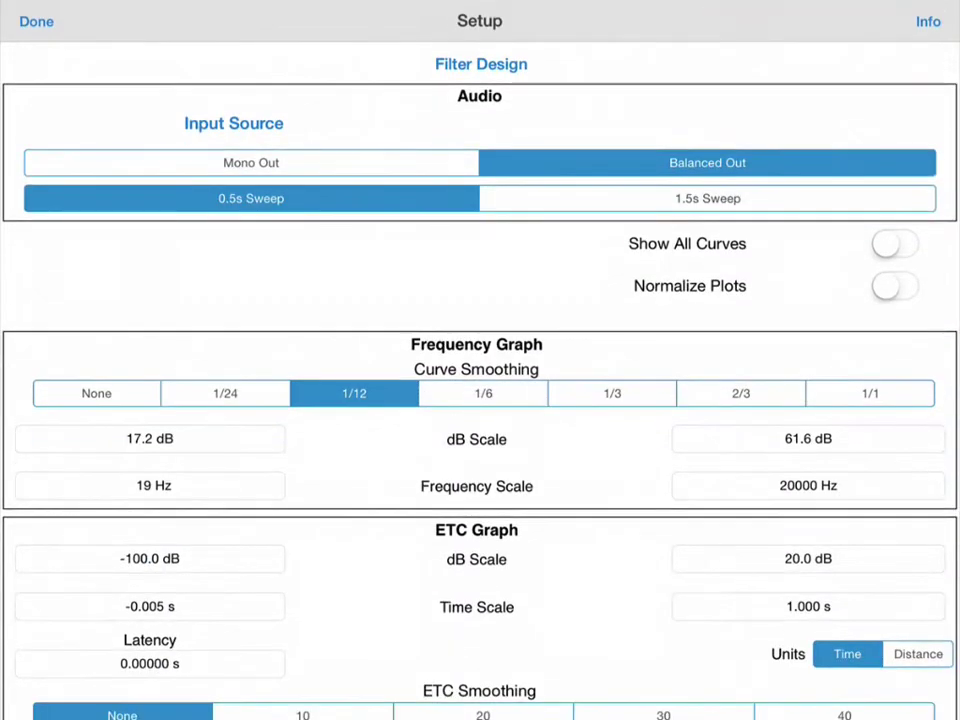
left_click(481, 64)
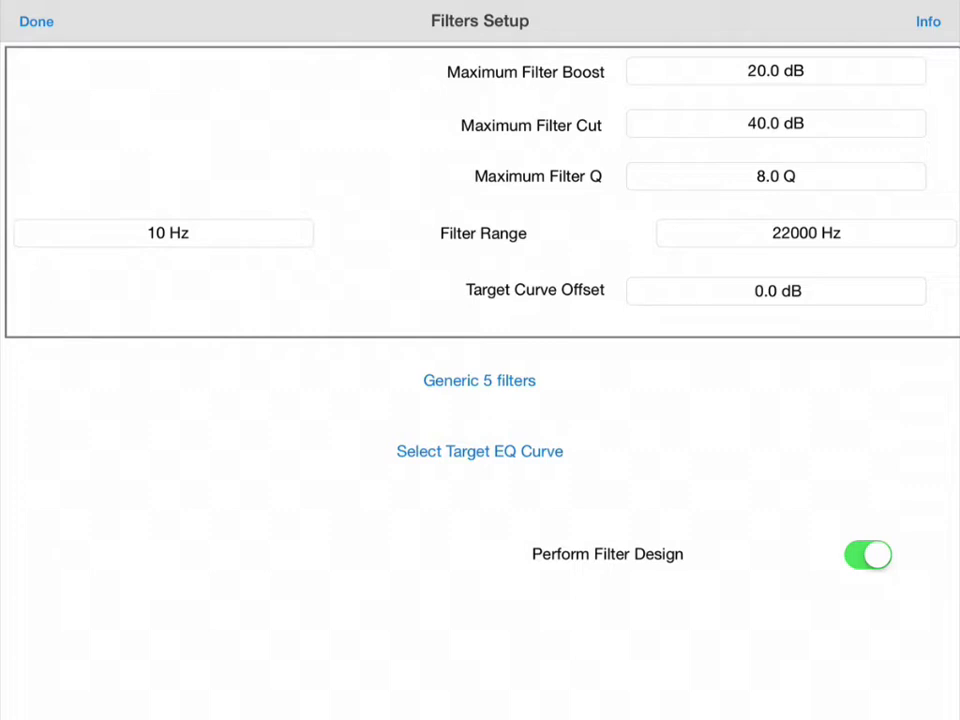
left_click(479, 451)
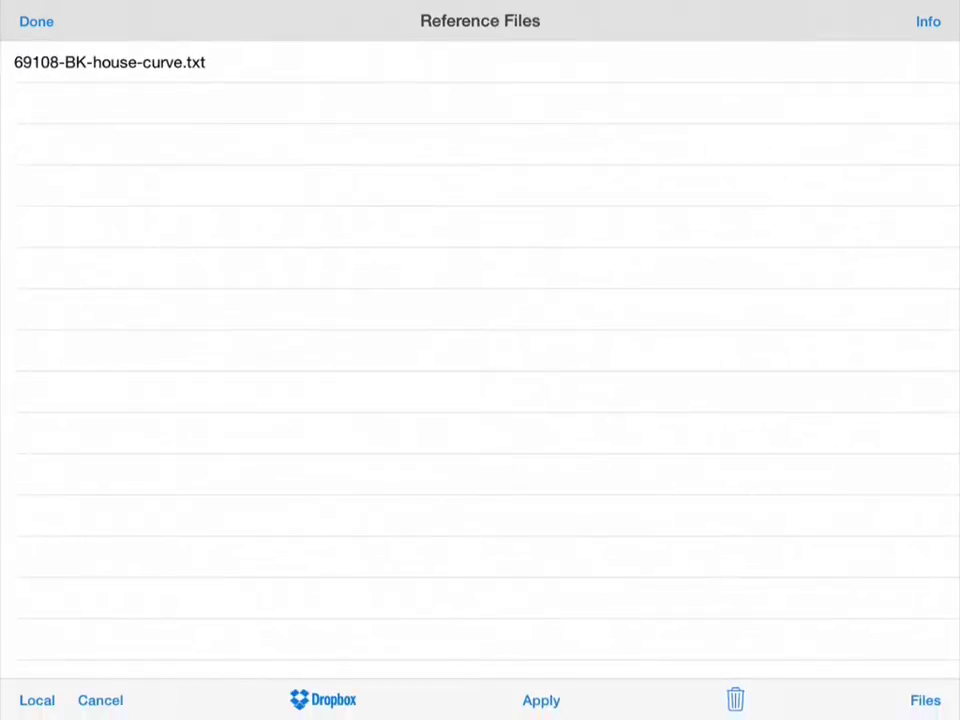
left_click(110, 62)
left_click(544, 407)
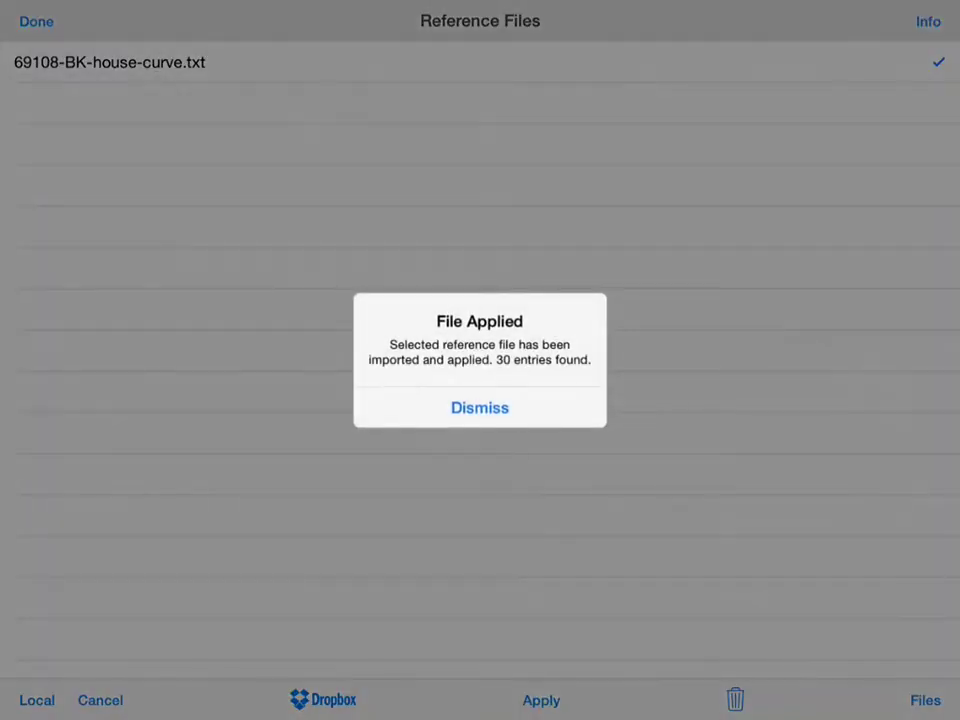
left_click(480, 407)
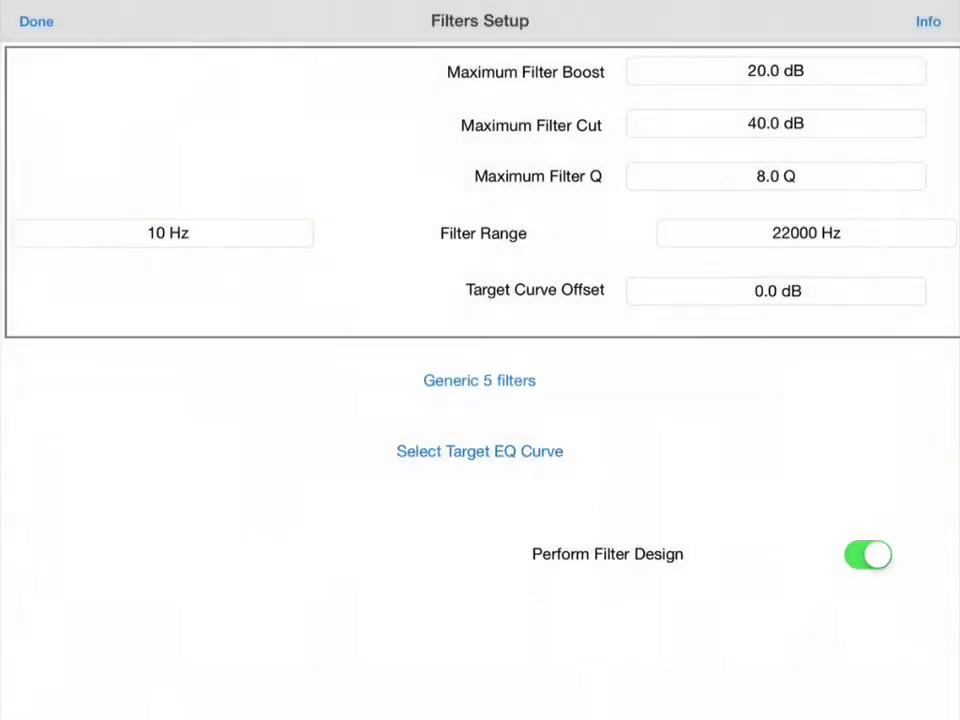
left_click(479, 380)
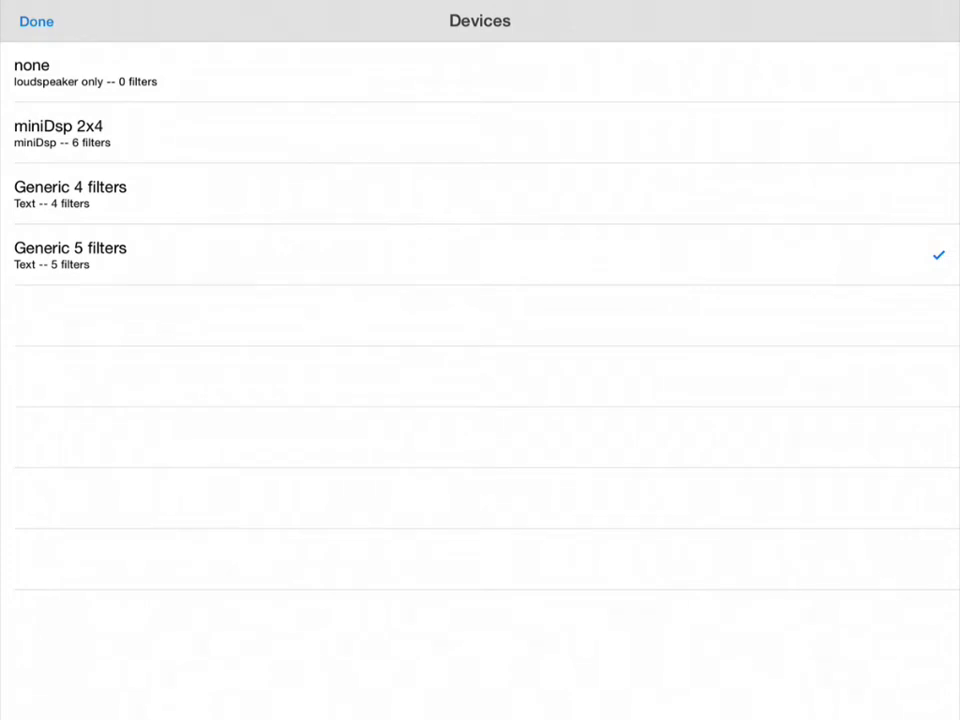
Step: Choose miniDsp 2x4 as the six-filter hardware device
left_click(58, 131)
left_click(36, 21)
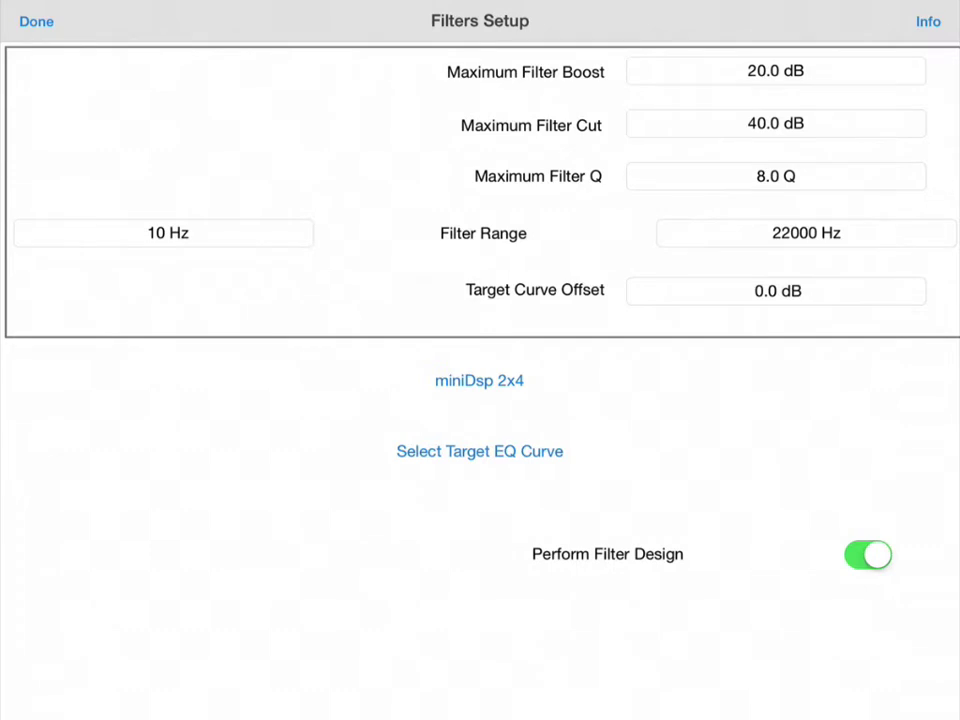
Step: Limit filters to 6 dB maximum boost, 30 dB maximum cut and Q of 7
left_click(775, 71)
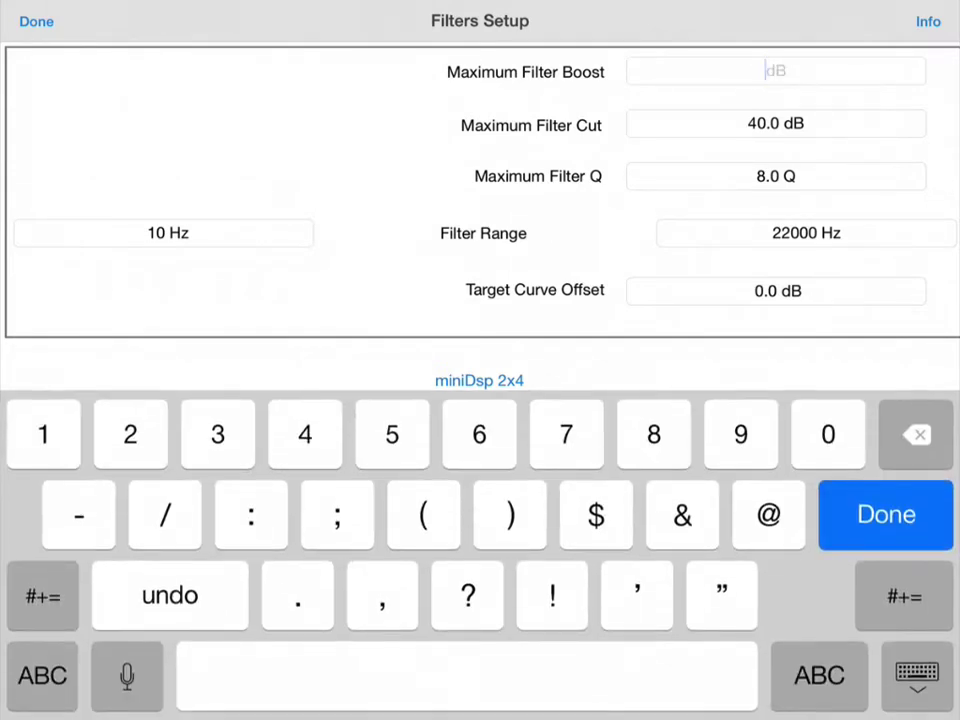
left_click(885, 514)
left_click(775, 123)
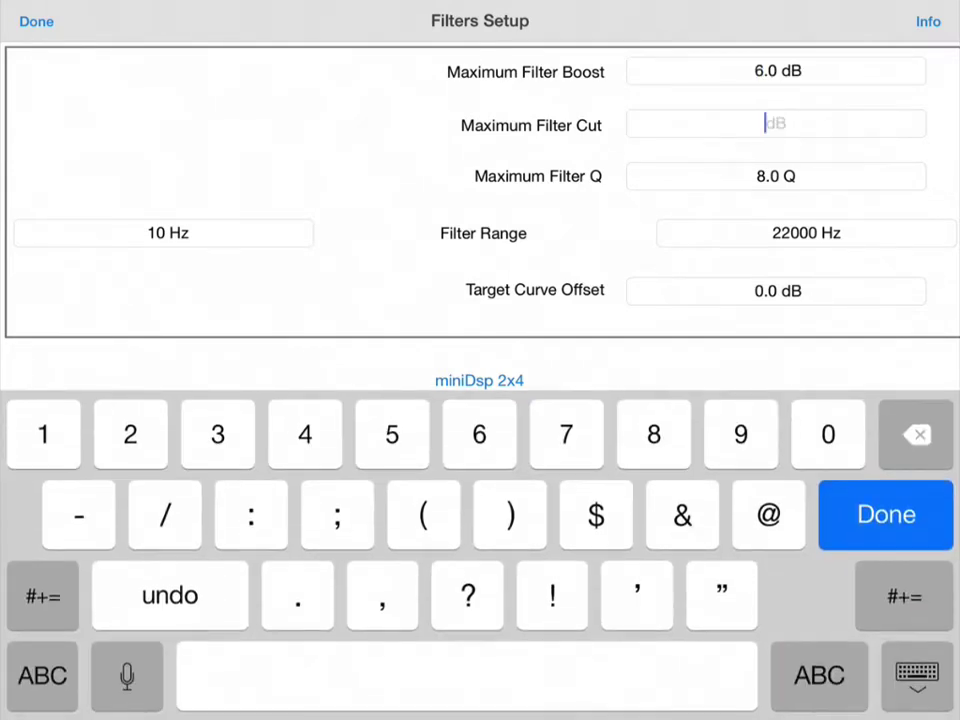
type("30")
left_click(885, 514)
left_click(775, 176)
type("7")
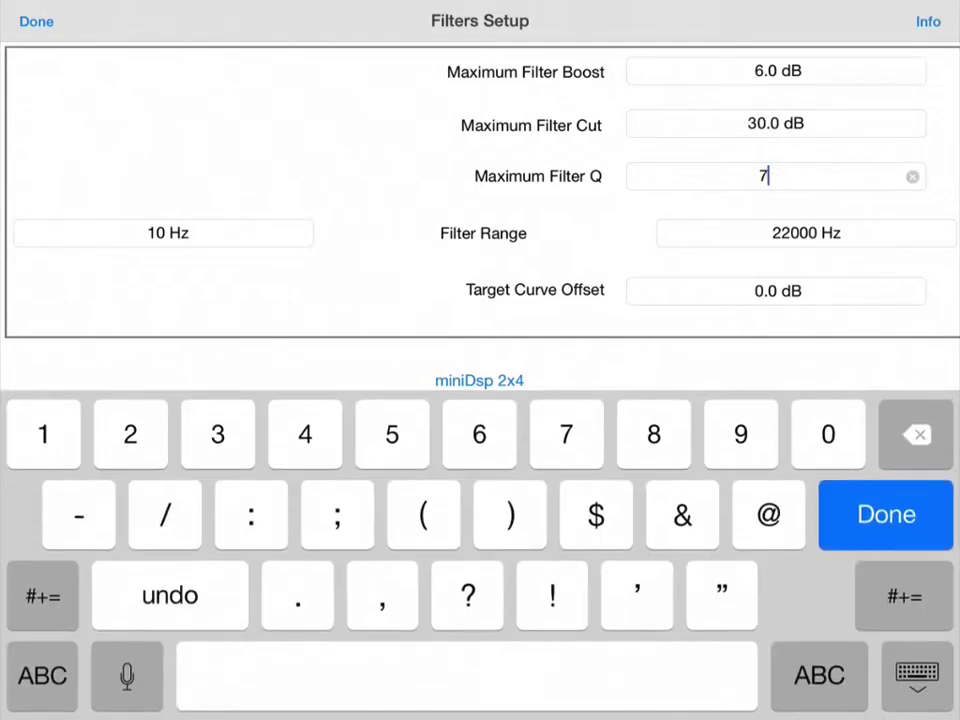
left_click(885, 514)
Step: Set the upper filter range to 4000 Hz and the target curve offset to -36 dB
left_click(806, 233)
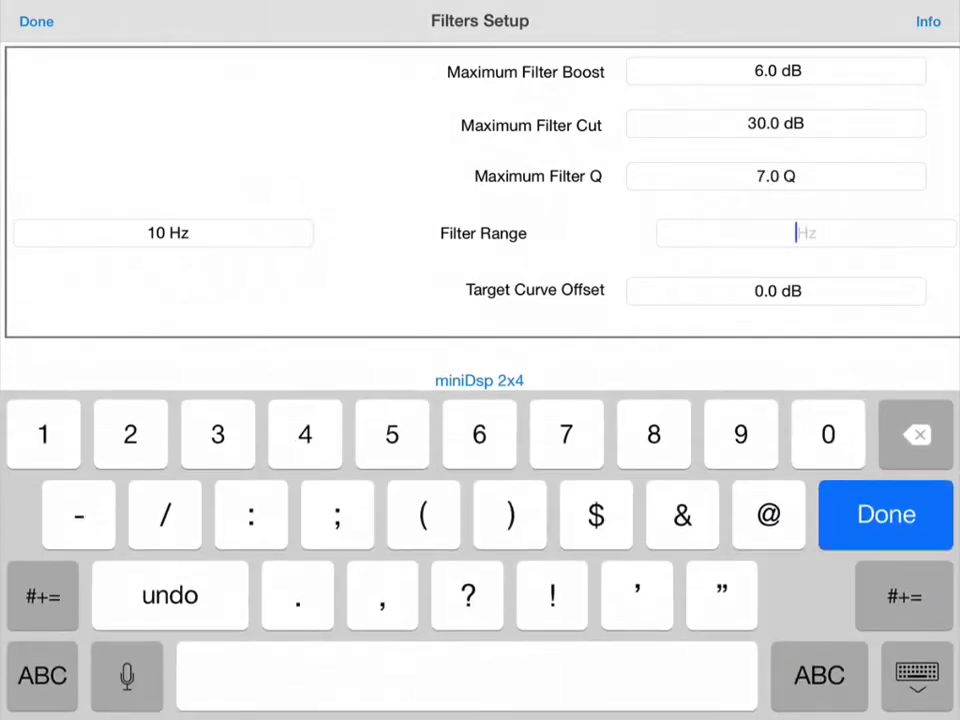
type("4000")
left_click(885, 514)
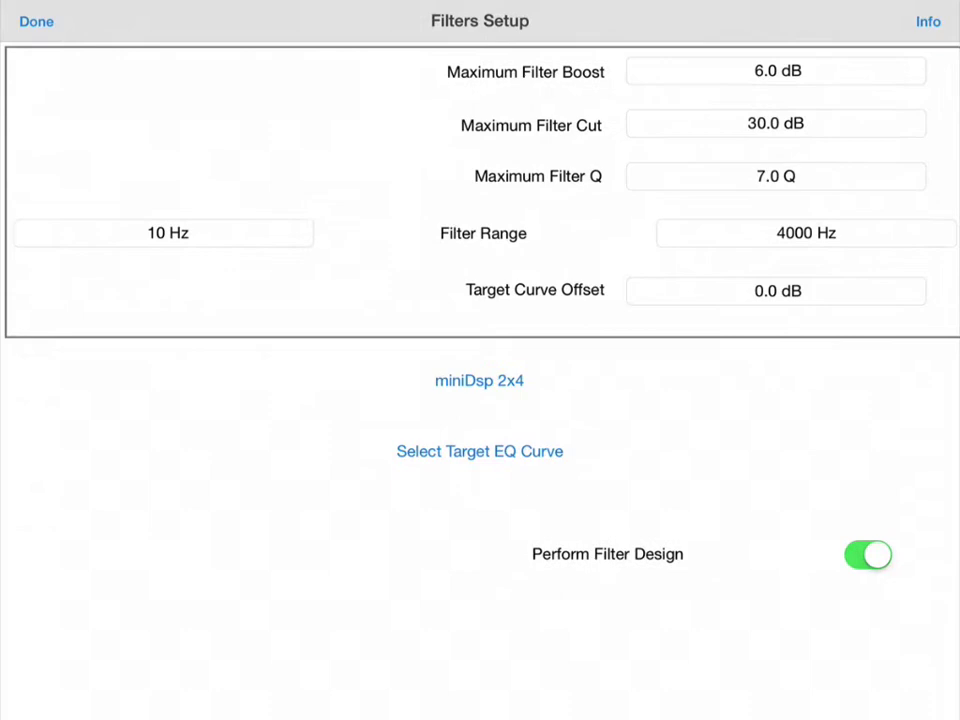
left_click(777, 290)
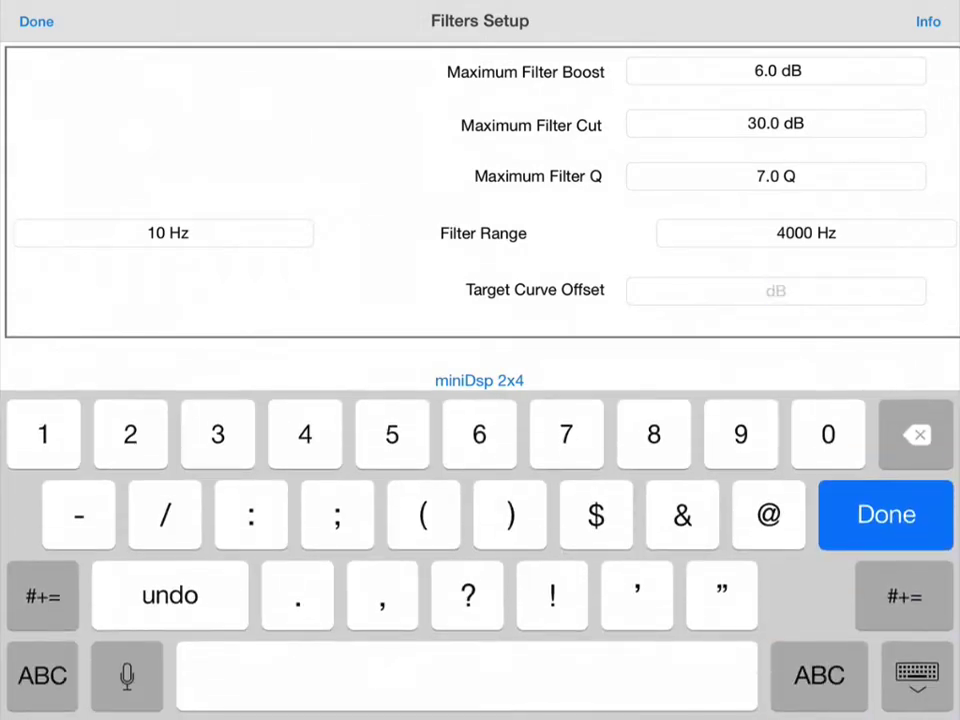
type("-36")
key("Return")
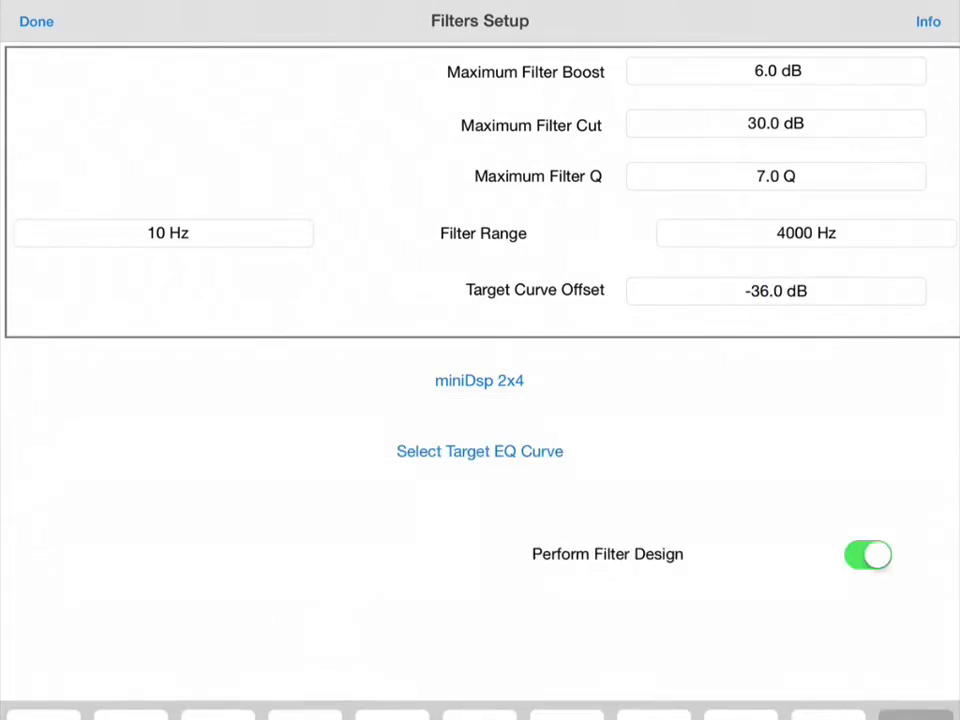
left_click(36, 21)
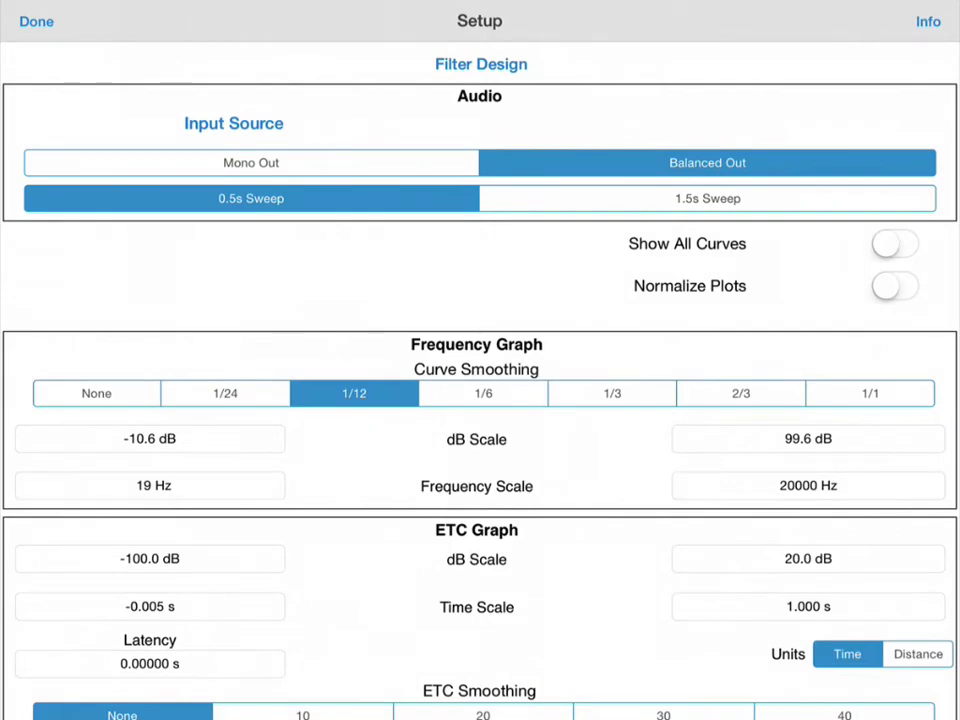
left_click(36, 21)
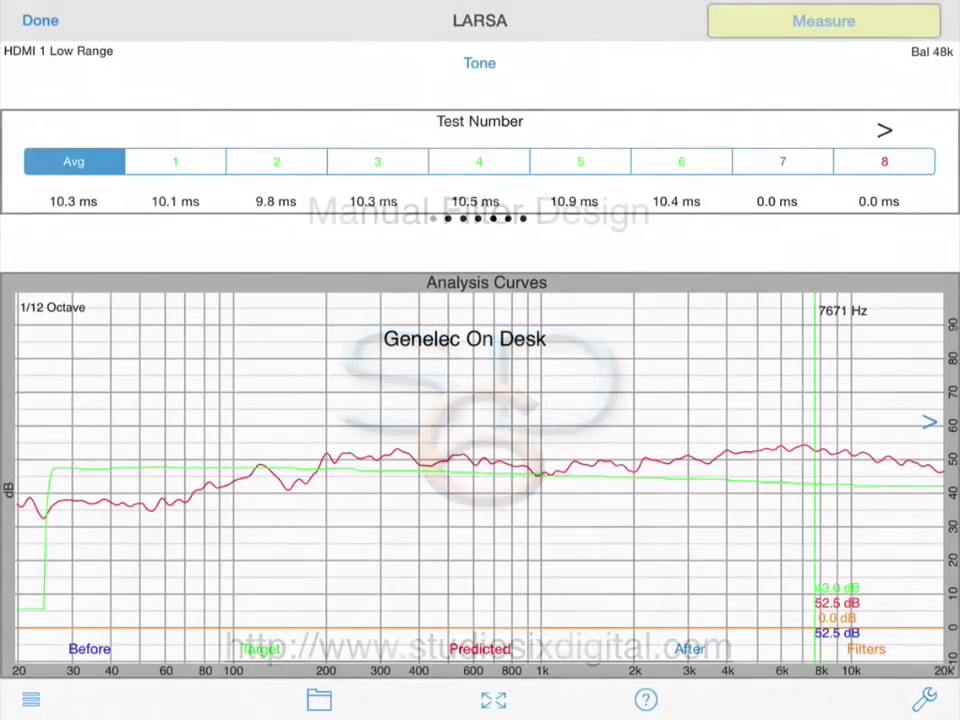
mouse_move(817, 450)
left_mouse_down()
mouse_move(364, 450)
mouse_move(819, 450)
left_mouse_up()
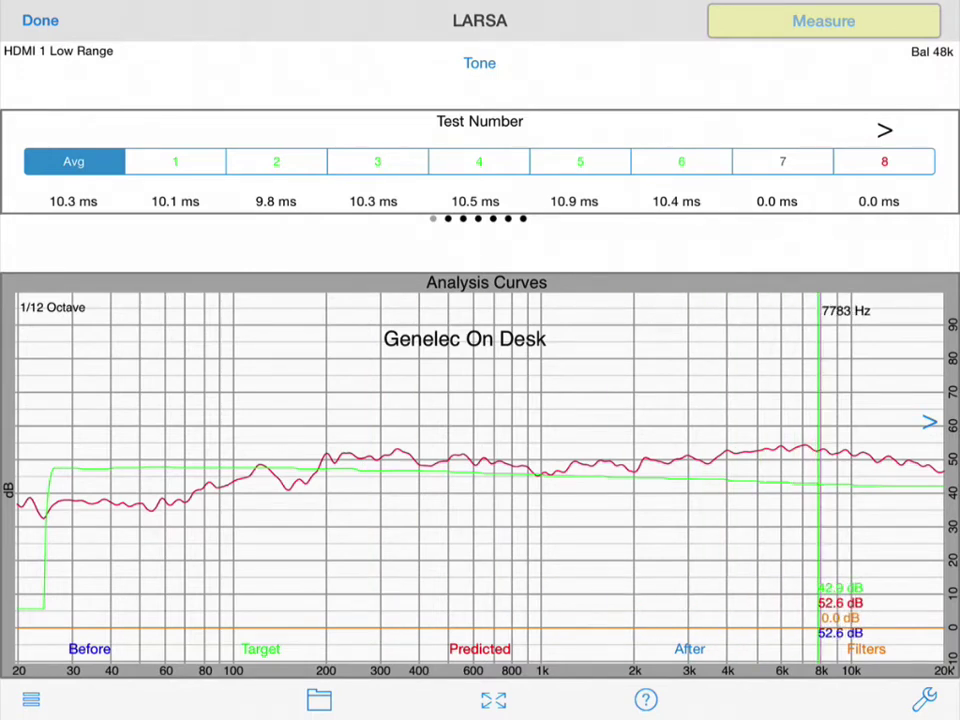
Step: Set filter 1 to a broad -9.6 dB cut at 7582 Hz with Q 0.5
left_click_drag(700, 165, 200, 165)
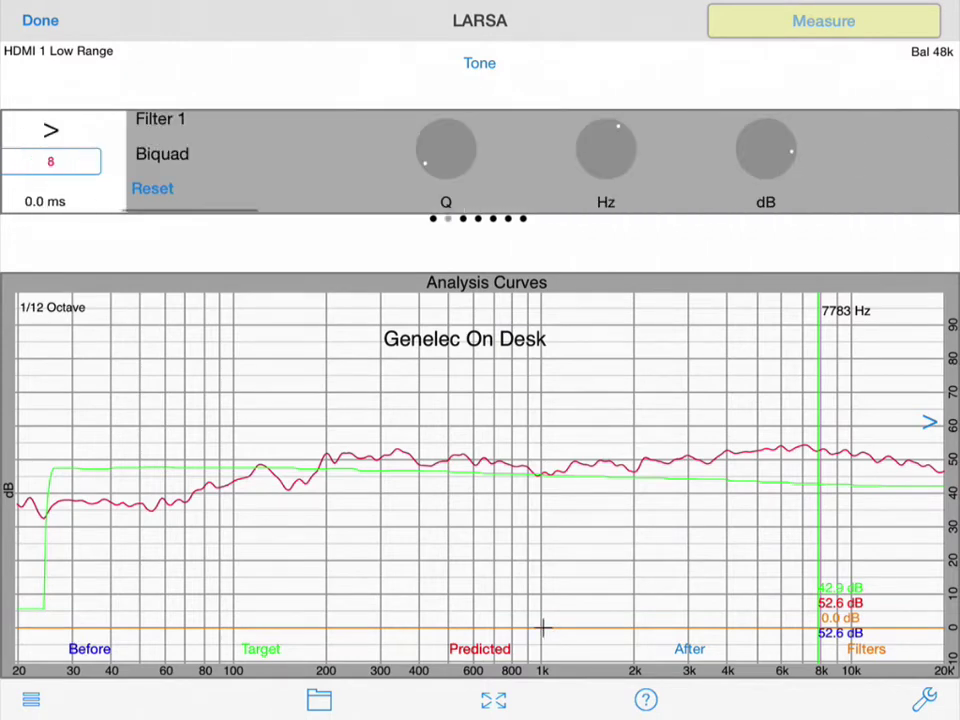
left_click(480, 148)
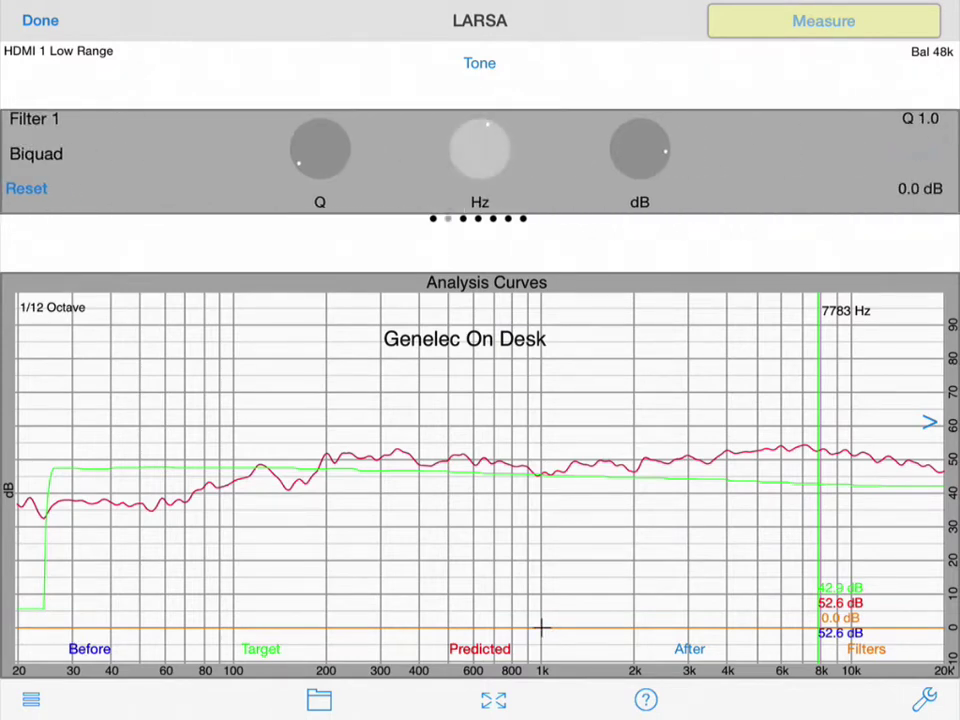
left_click_drag(480, 148, 504, 153)
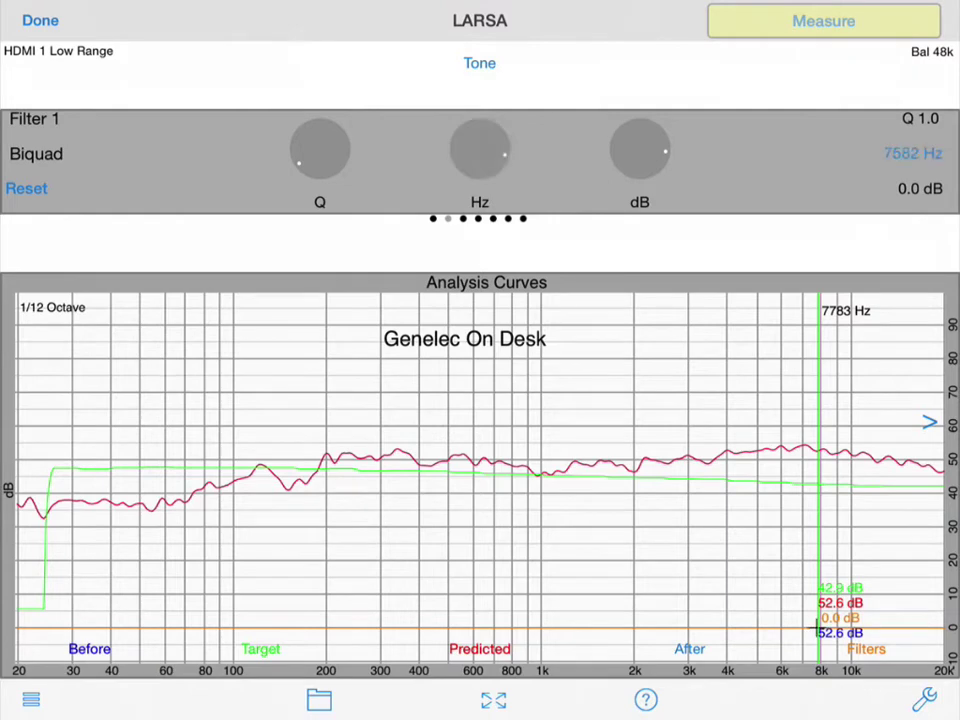
left_click_drag(640, 148, 640, 171)
left_click_drag(320, 148, 320, 156)
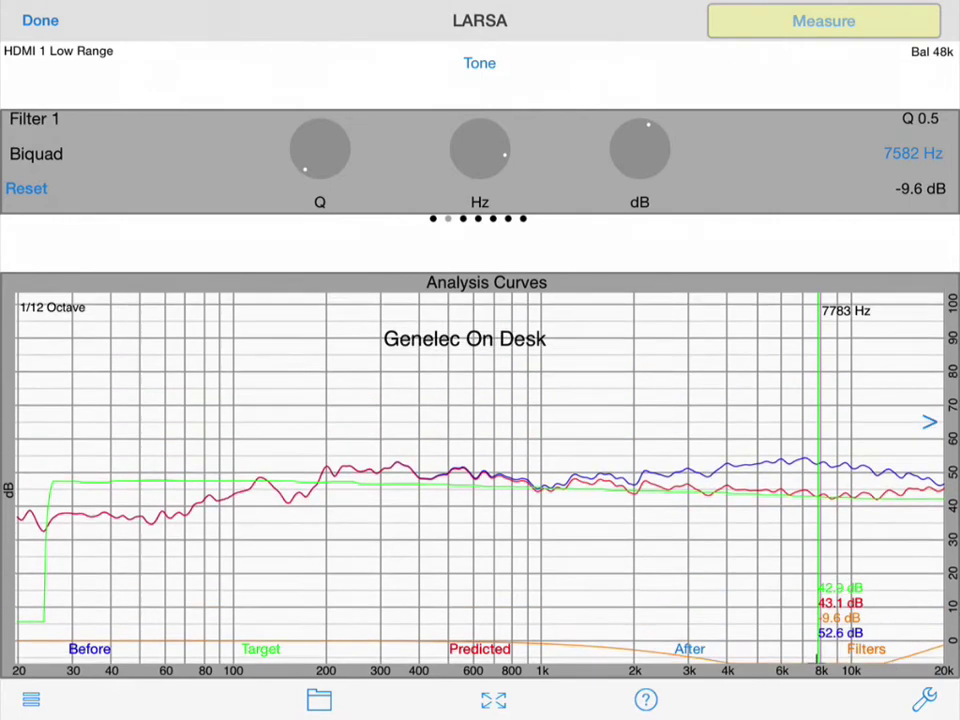
Step: Set filter 2 to a +6 dB boost at 65 Hz
left_click_drag(700, 150, 300, 150)
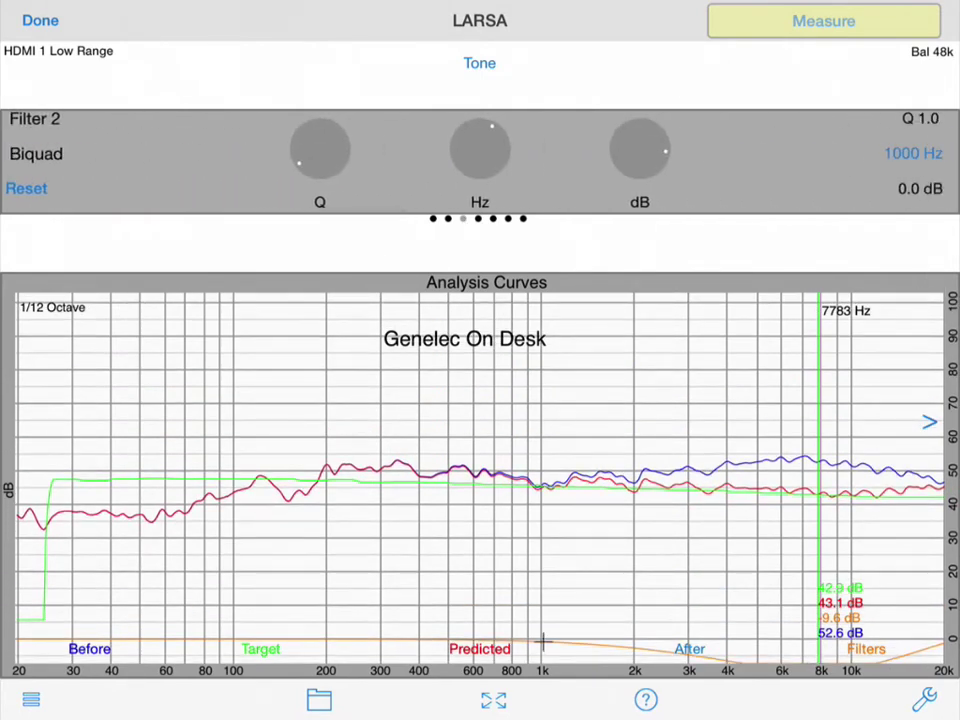
left_click_drag(480, 148, 468, 205)
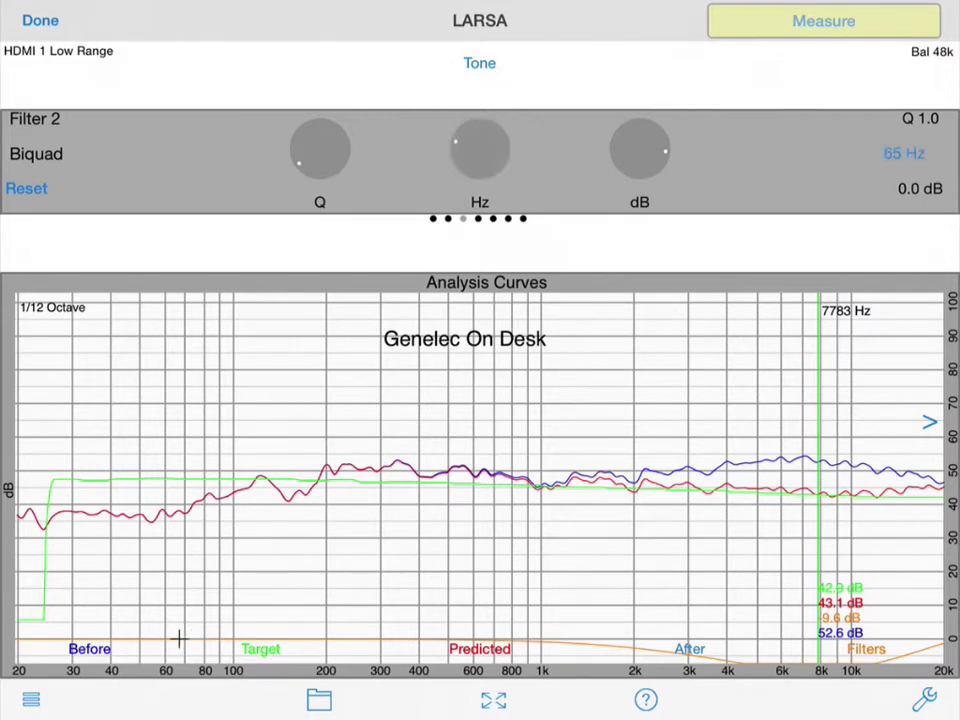
left_click_drag(640, 150, 640, 120)
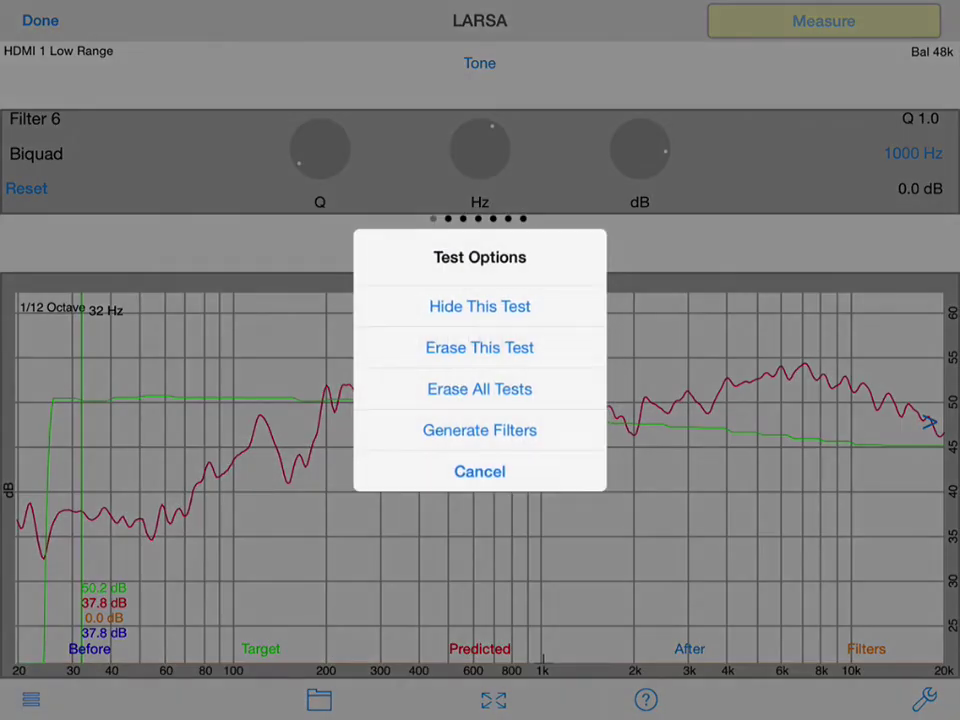
Step: Auto-generate six filters for the measurement and bring the filter curve into view
left_click(479, 430)
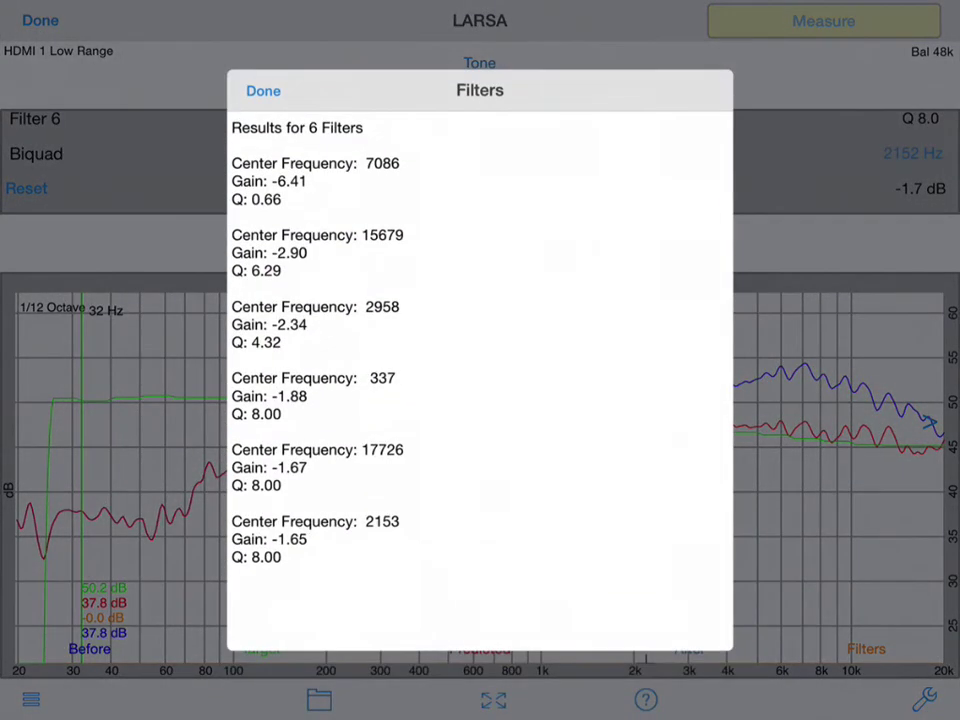
left_click(263, 90)
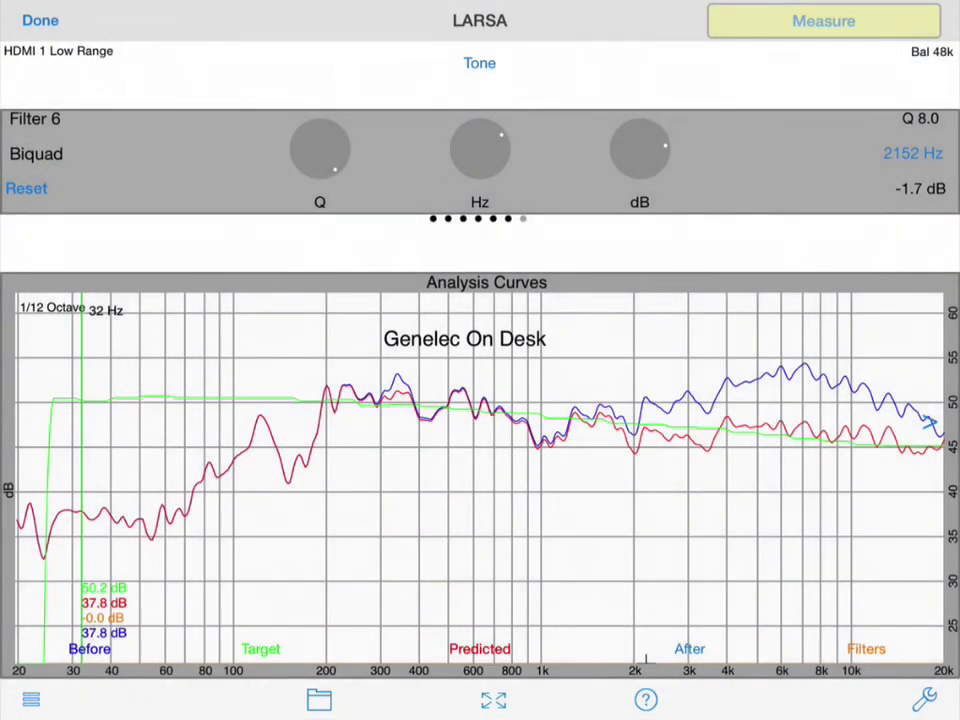
left_click_drag(300, 160, 700, 160)
left_click_drag(480, 500, 480, 350)
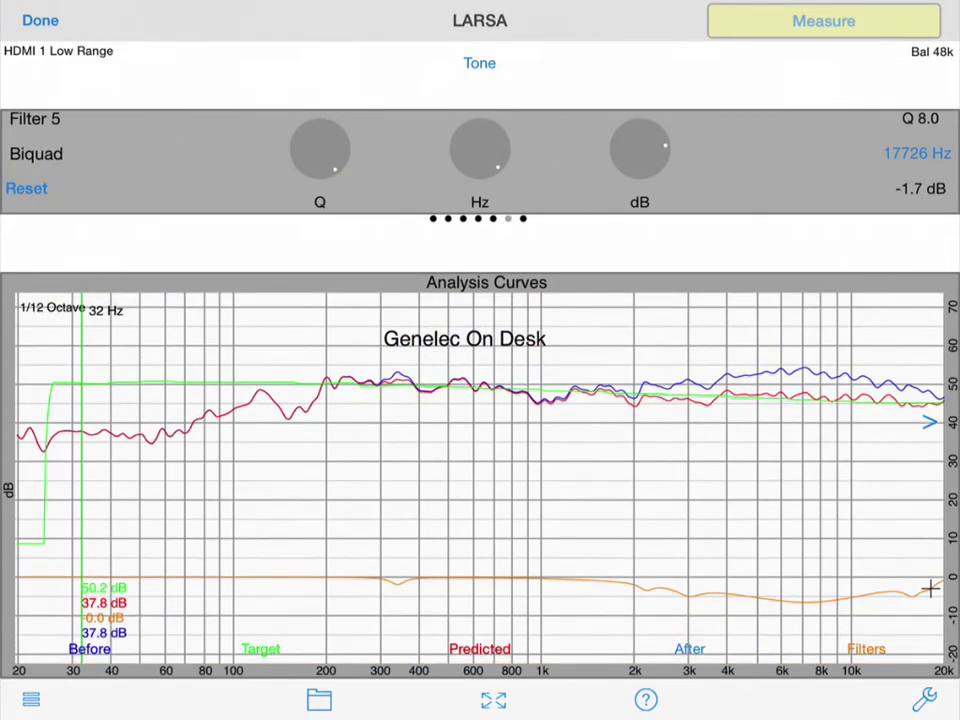
Step: Retune filter 6 at 2152 Hz to Q 3.3 and -0.2 dB gain
left_click_drag(700, 160, 300, 160)
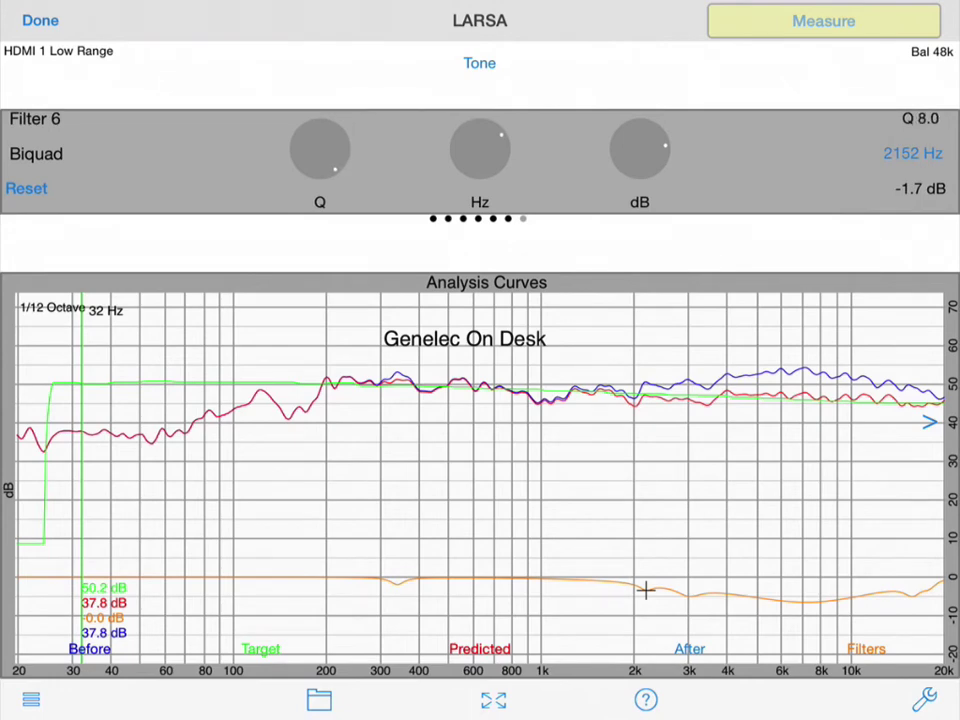
left_click_drag(320, 150, 300, 180)
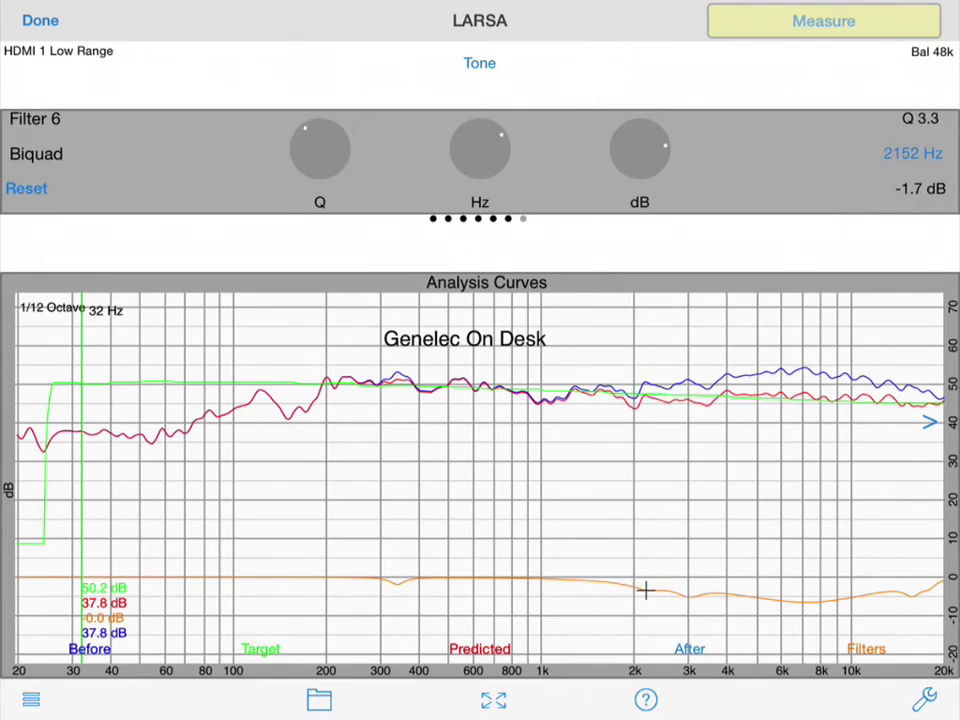
mouse_move(640, 150)
left_mouse_down()
mouse_move(640, 170)
mouse_move(640, 135)
left_mouse_up()
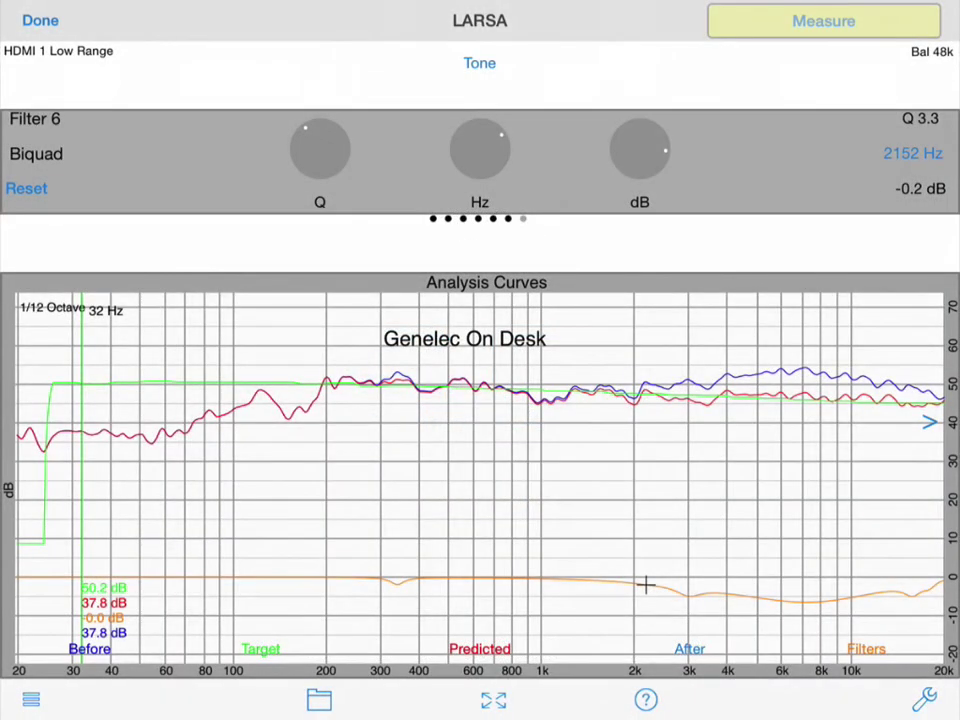
Step: Store the six-filter design as a spreadsheet named 'Genelec Filters'
left_click(319, 699)
left_click(774, 128)
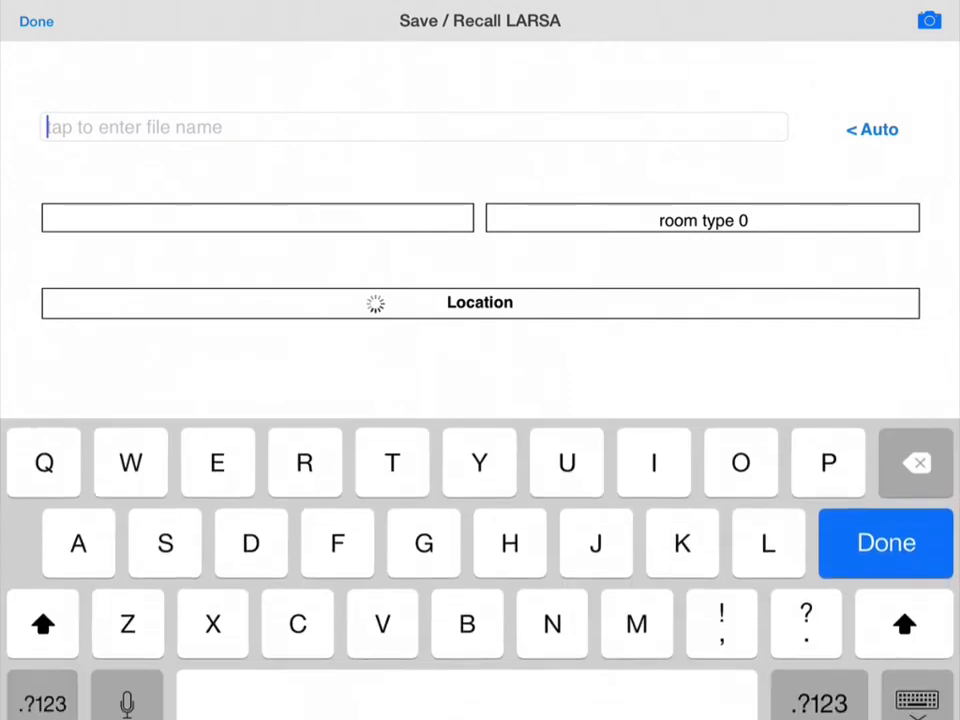
type("Genelec ")
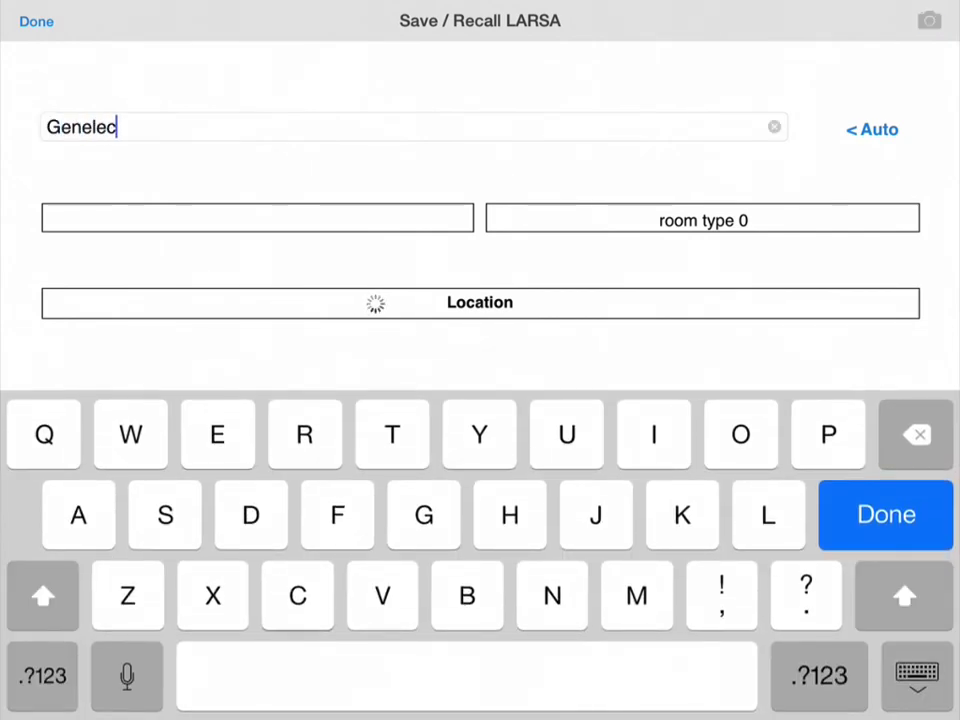
type("Filter")
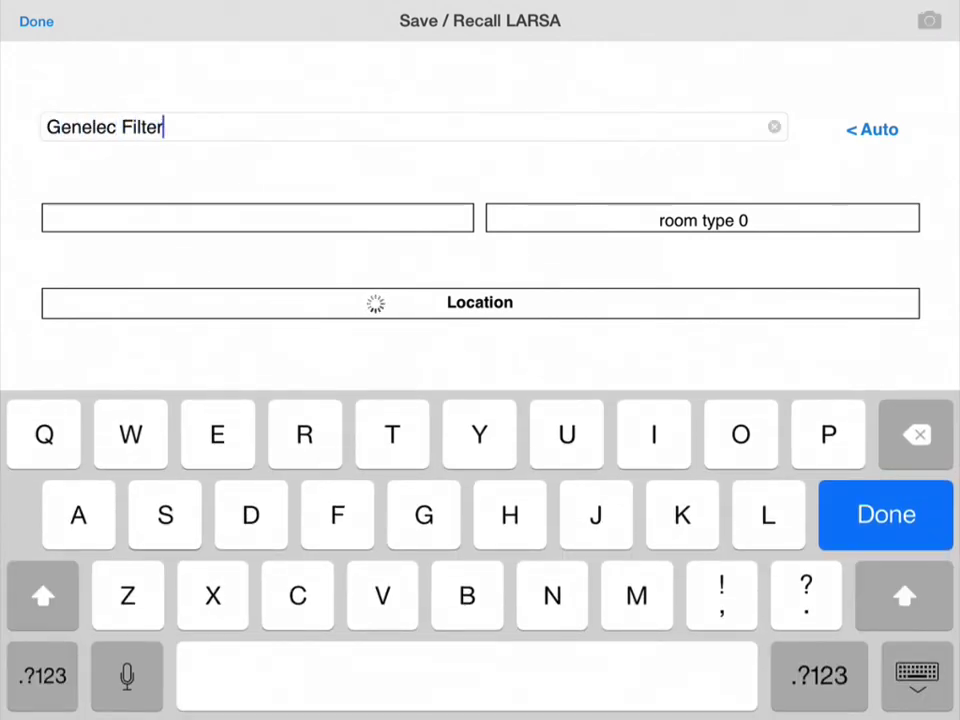
type("s")
key("Return")
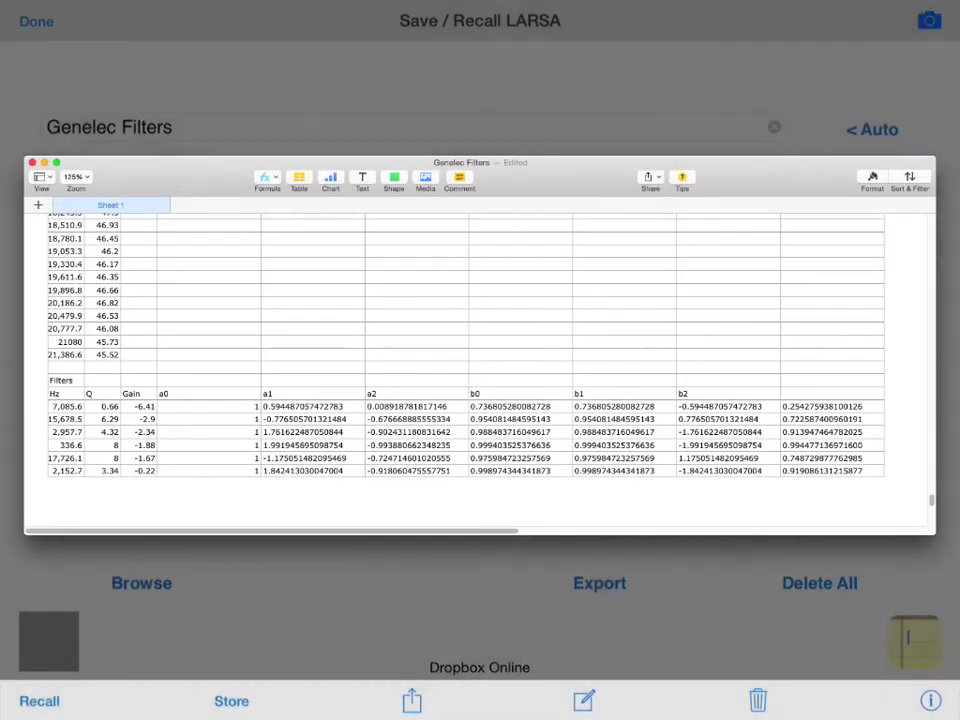